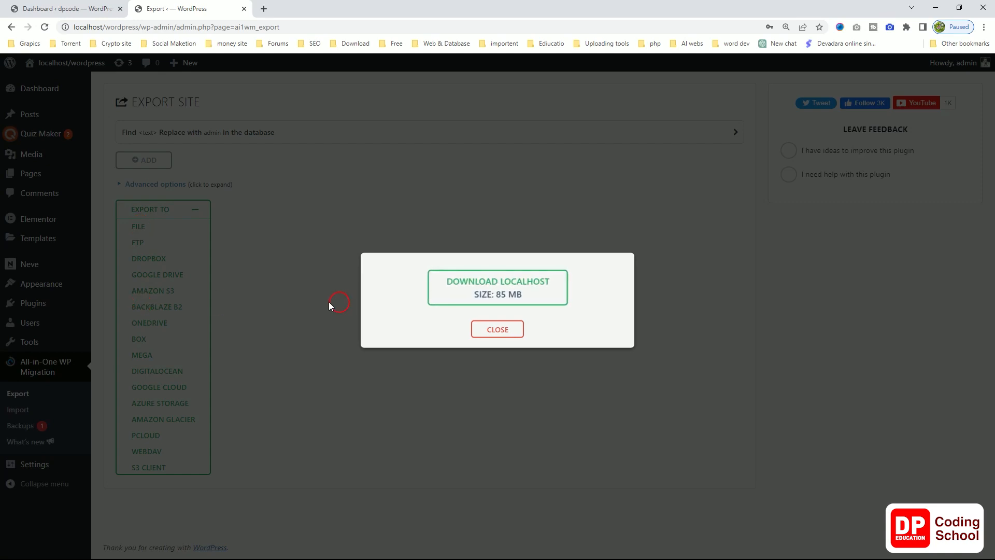
# Step: Download the exported localhost site backup and move the file from the downloads folder into New folder (3) on the desktop
pyautogui.click(501, 296)
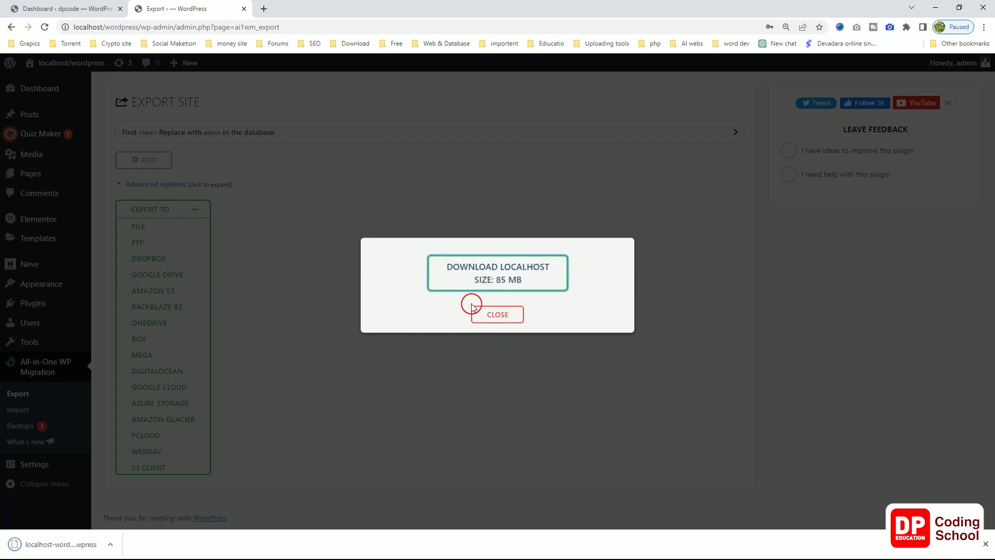
pyautogui.click(110, 543)
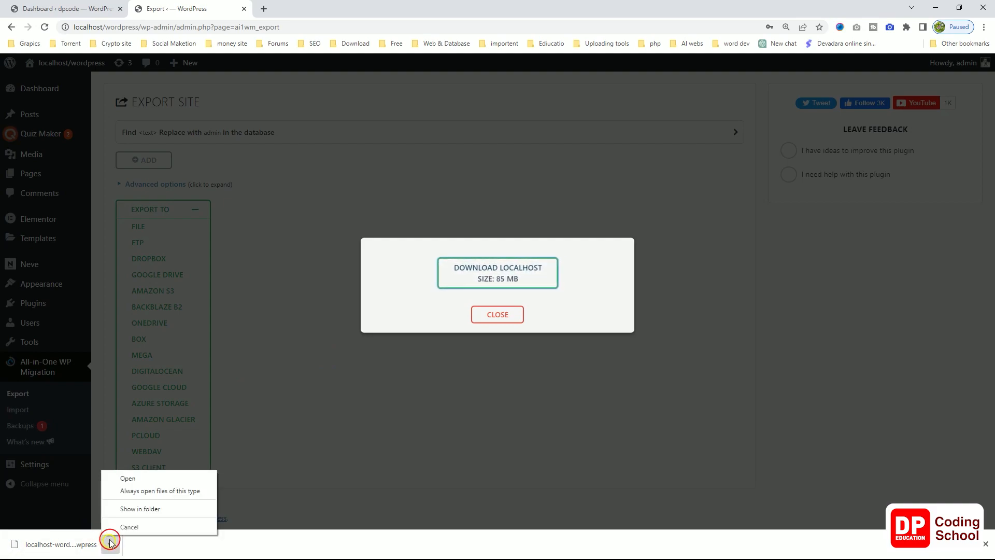
pyautogui.click(130, 511)
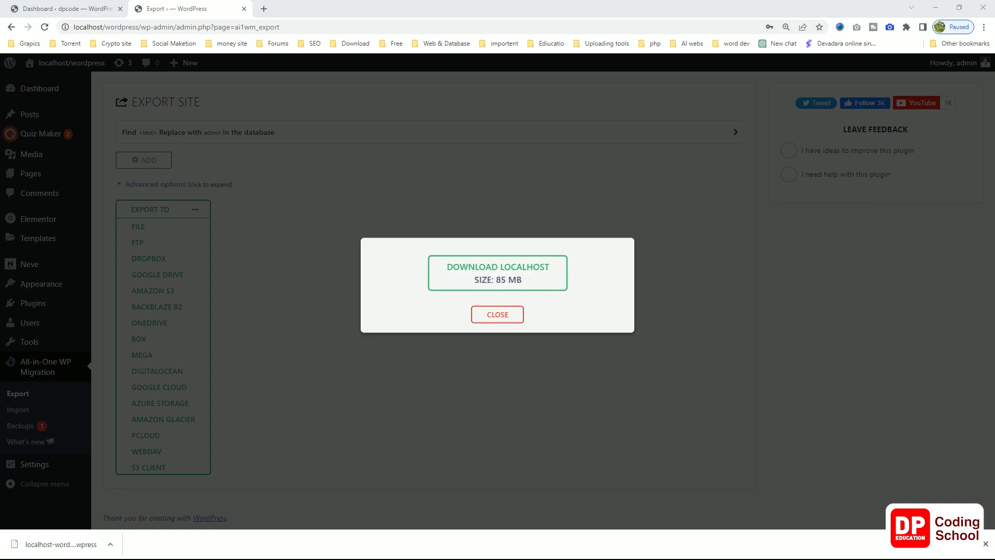
pyautogui.press('ctrl')
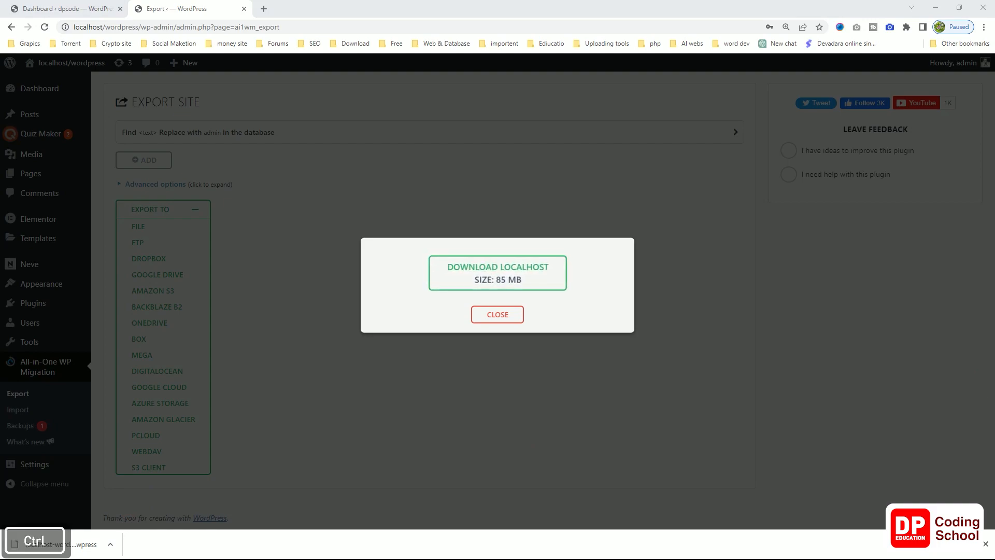
pyautogui.hotkey('ctrl', 'x')
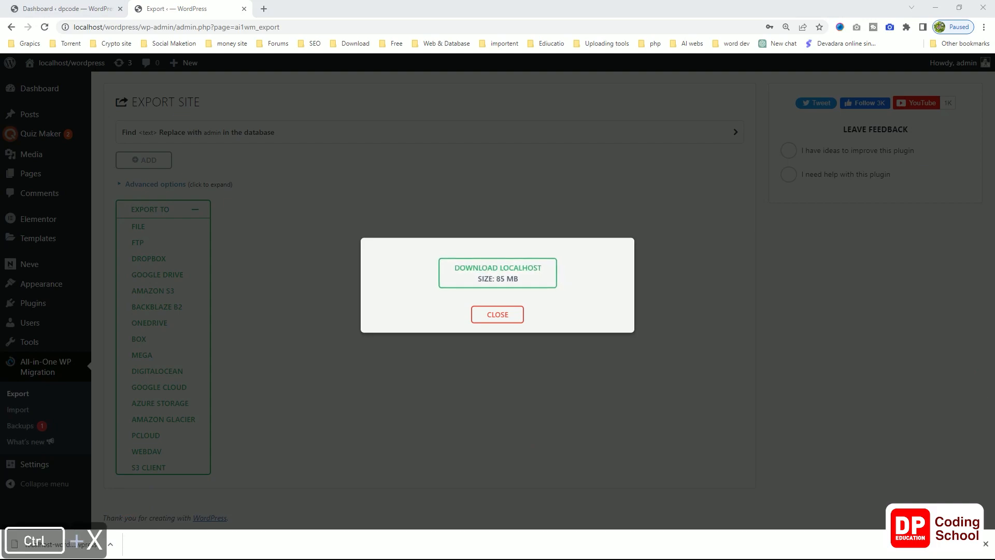
pyautogui.click(936, 7)
pyautogui.doubleClick(528, 167)
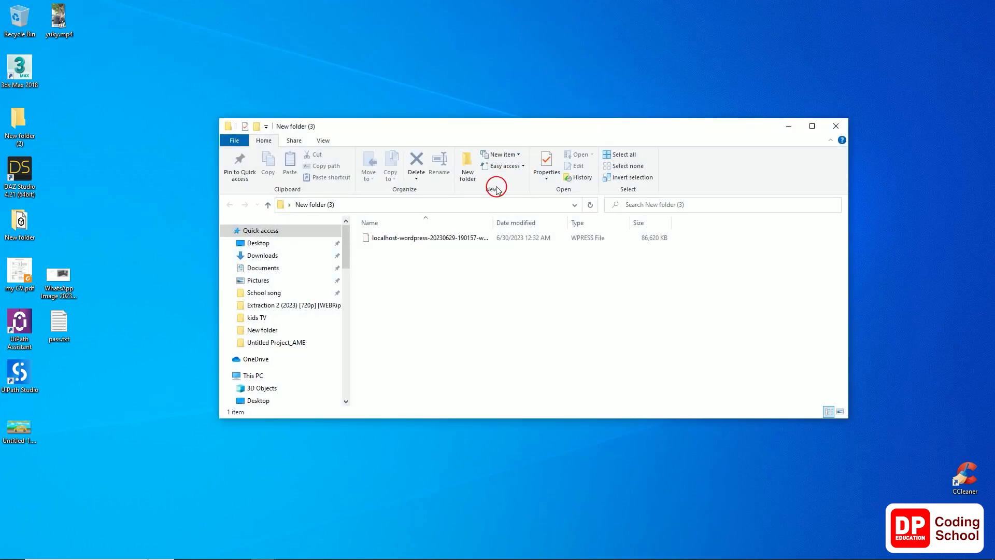
pyautogui.click(836, 126)
# Step: Rename the desktop folder New folder (3) to "New web"
pyautogui.rightClick(536, 179)
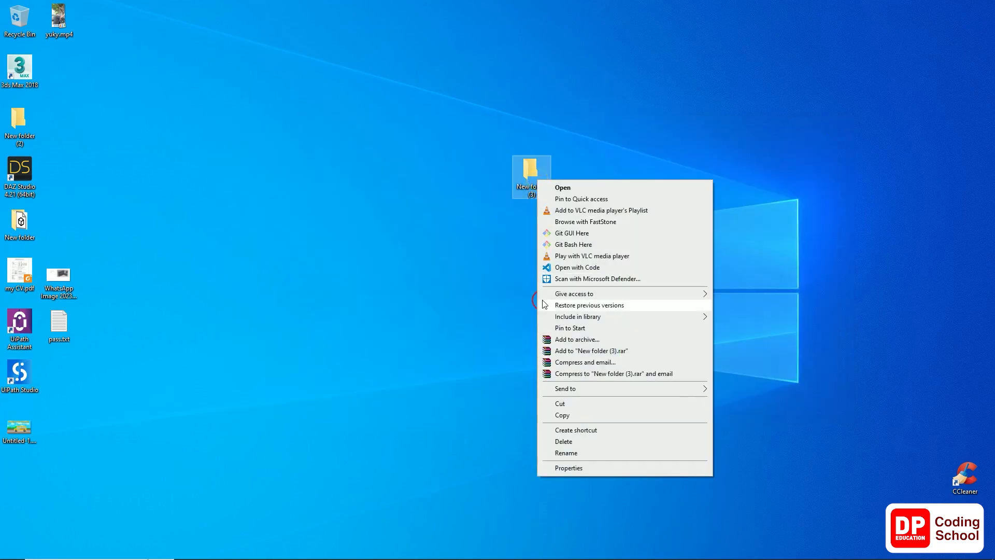
pyautogui.click(566, 452)
pyautogui.write('Ne')
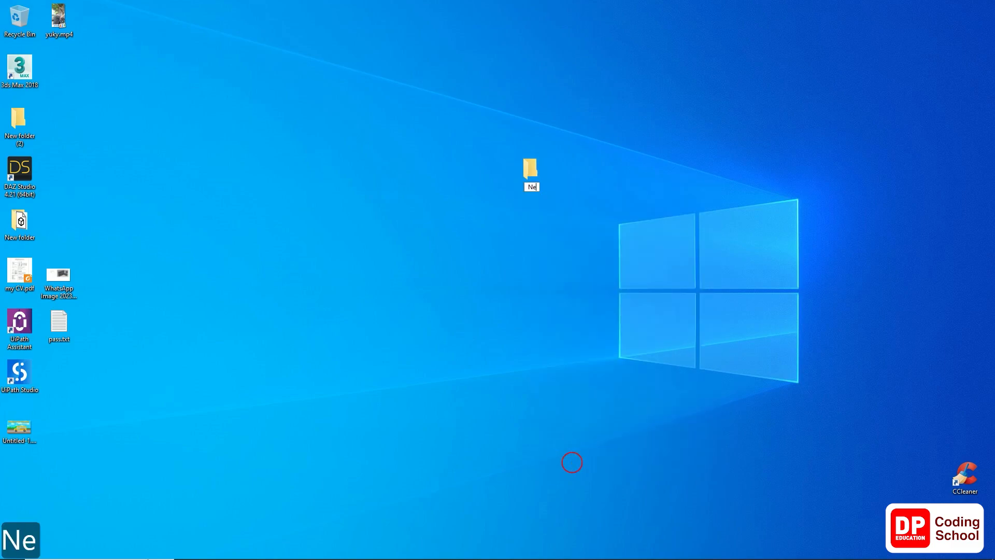
pyautogui.write('w web')
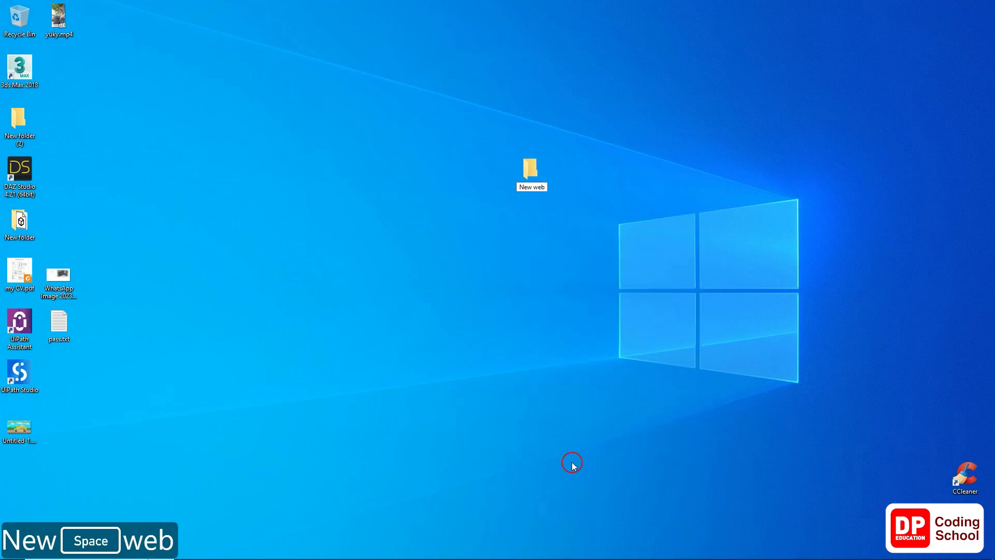
pyautogui.press('Return')
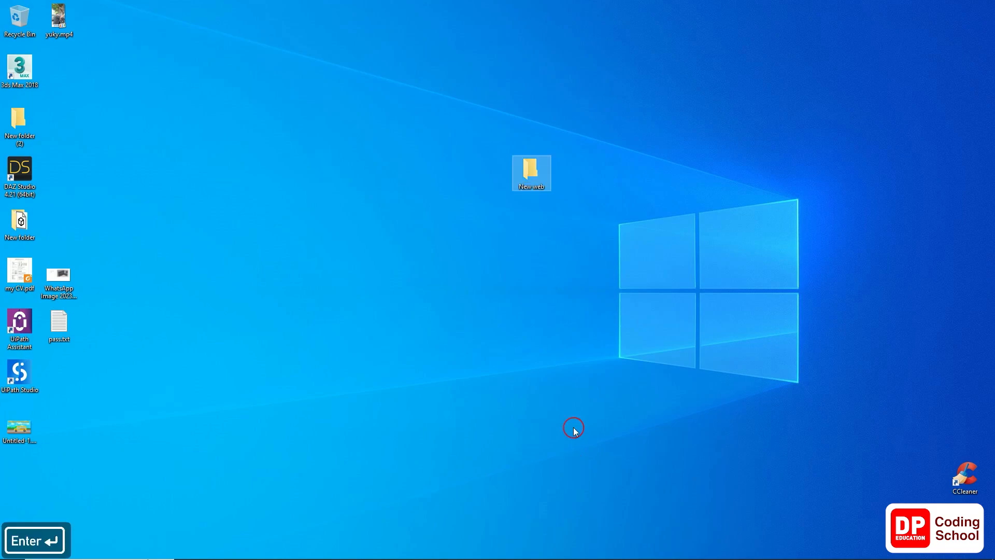
# Step: Switch back to Chrome and close the localhost export's download dialog
pyautogui.hotkey('alt', 'Tab')
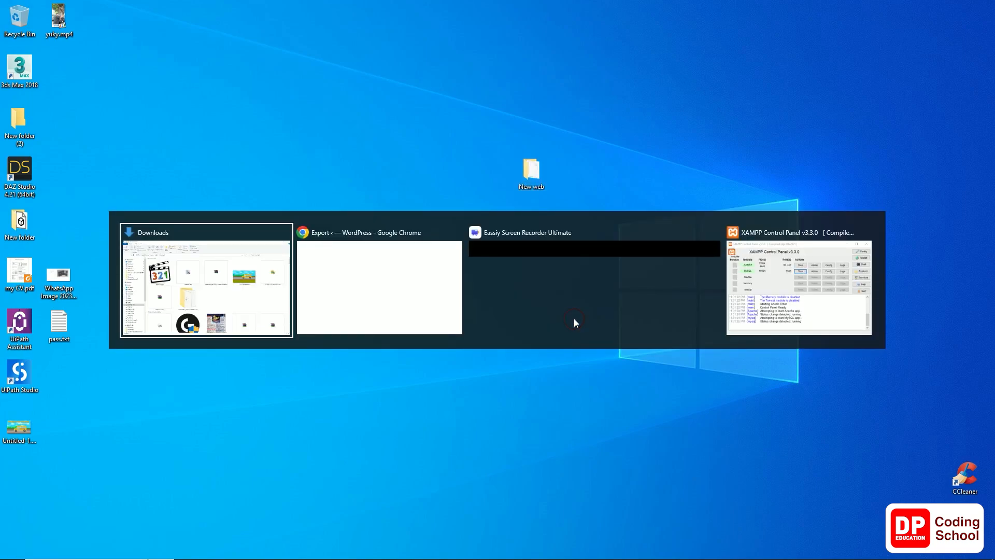
pyautogui.hotkey('alt', 'Tab')
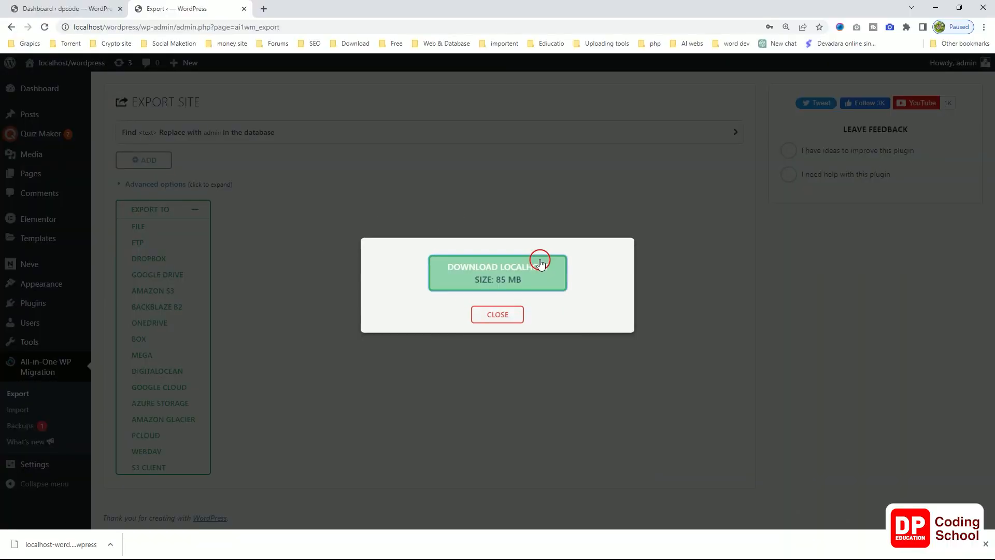
pyautogui.click(504, 321)
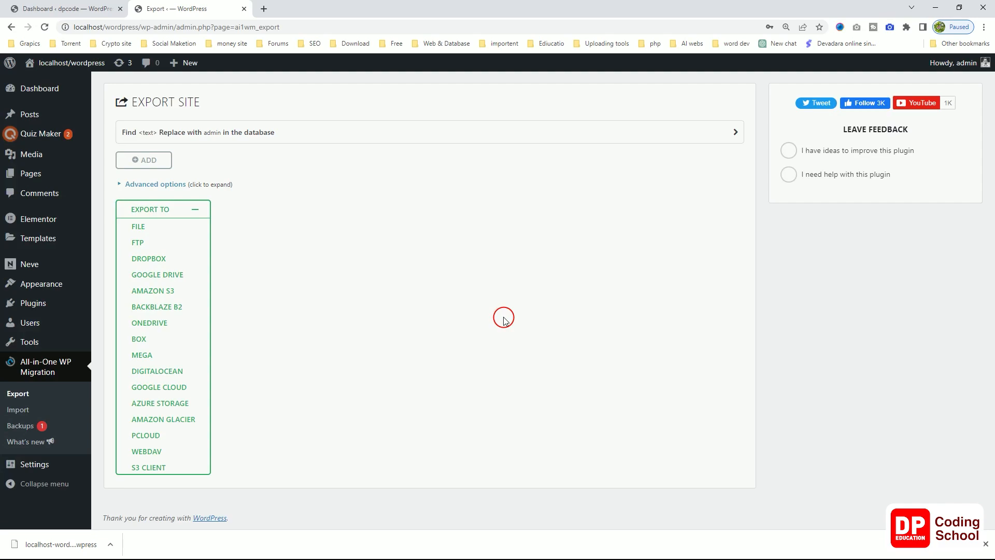
# Step: Deactivate and delete the WP Reset plugin on the dpcode.online WordPress site
pyautogui.click(79, 10)
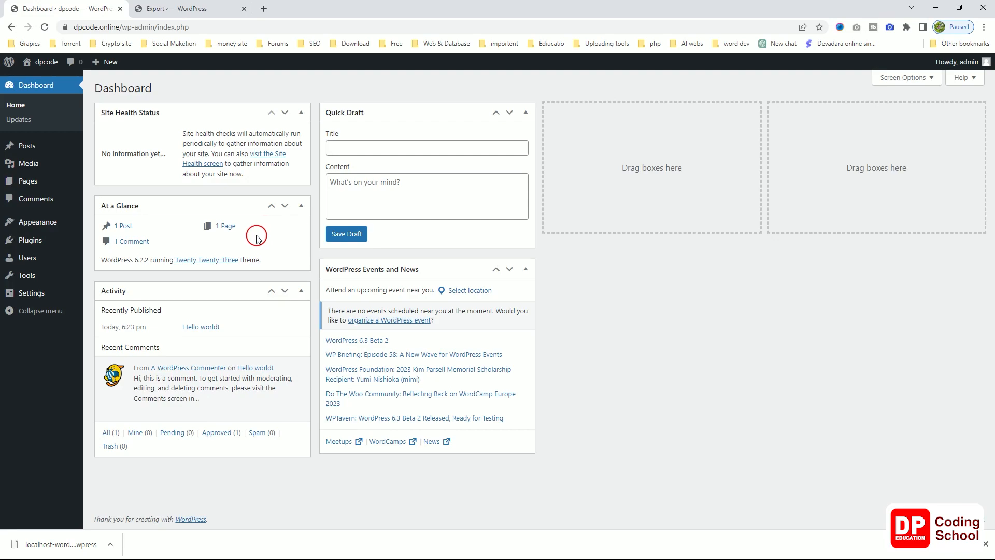
pyautogui.moveTo(33, 244)
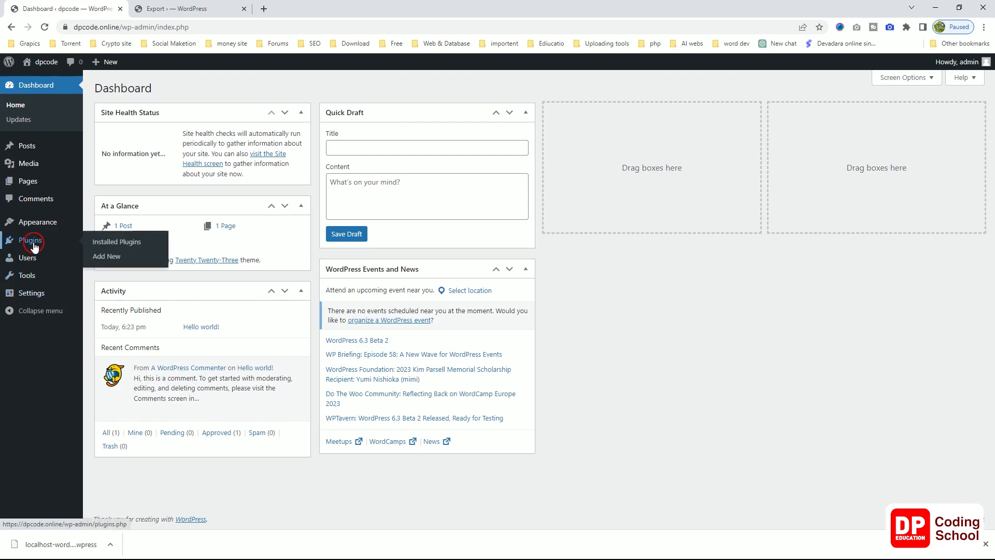
pyautogui.click(105, 242)
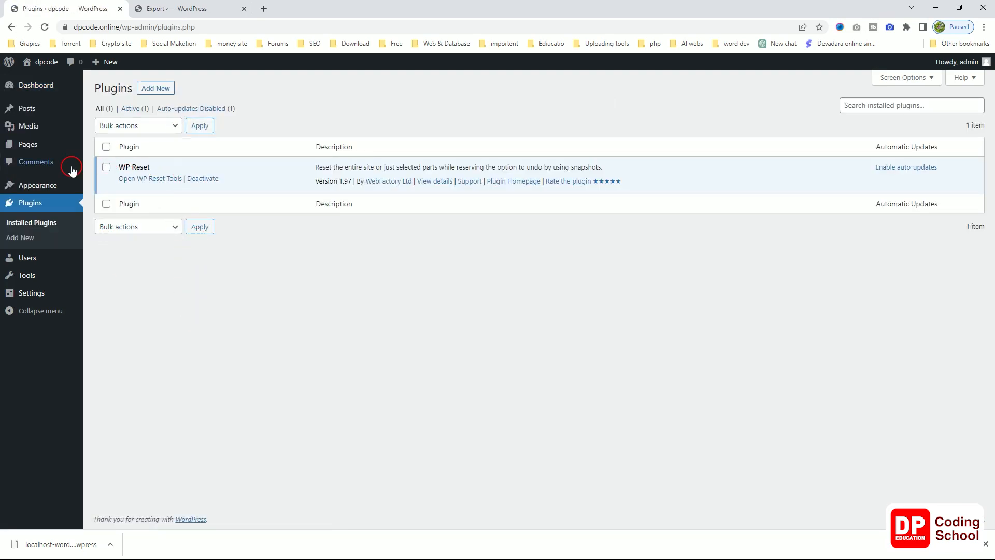
pyautogui.click(106, 167)
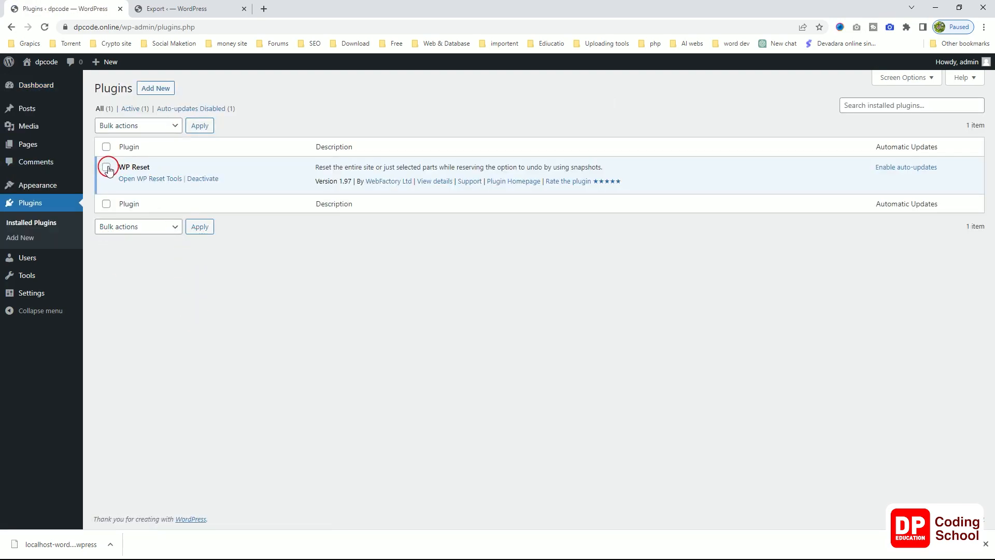
pyautogui.click(211, 183)
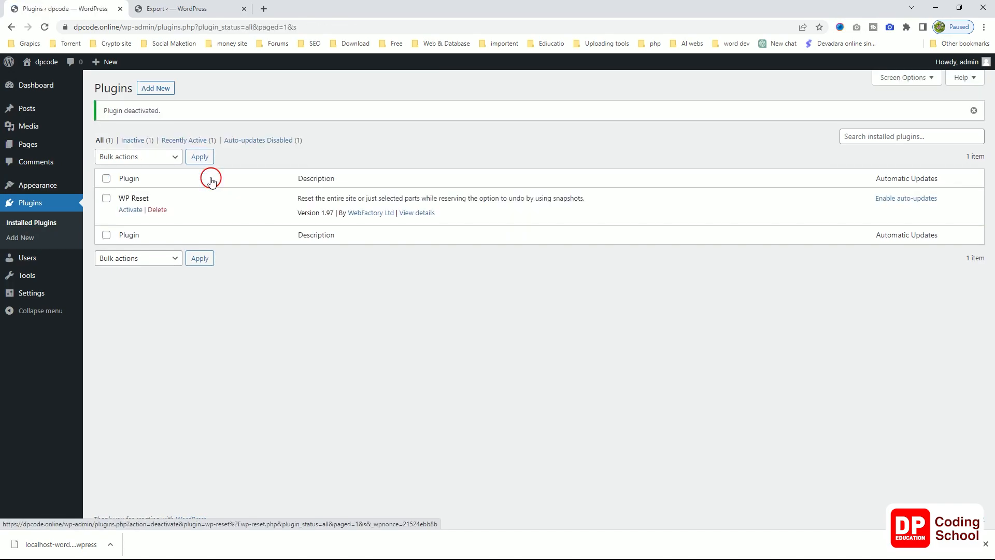
pyautogui.click(157, 210)
pyautogui.click(548, 85)
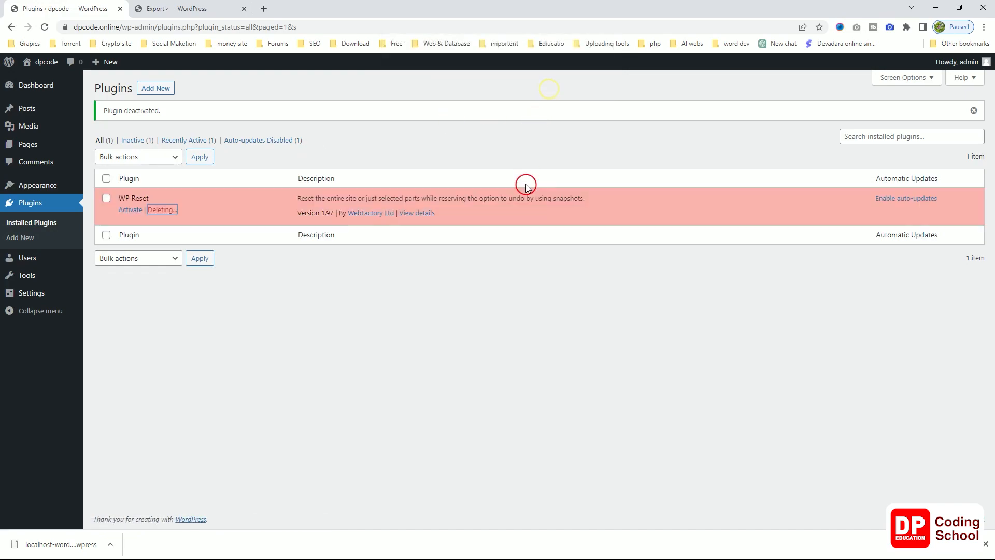
# Step: Find the All-in-One WP Migration plugin by searching new plugins for "migration", and install and activate it on dpcode.online
pyautogui.click(57, 83)
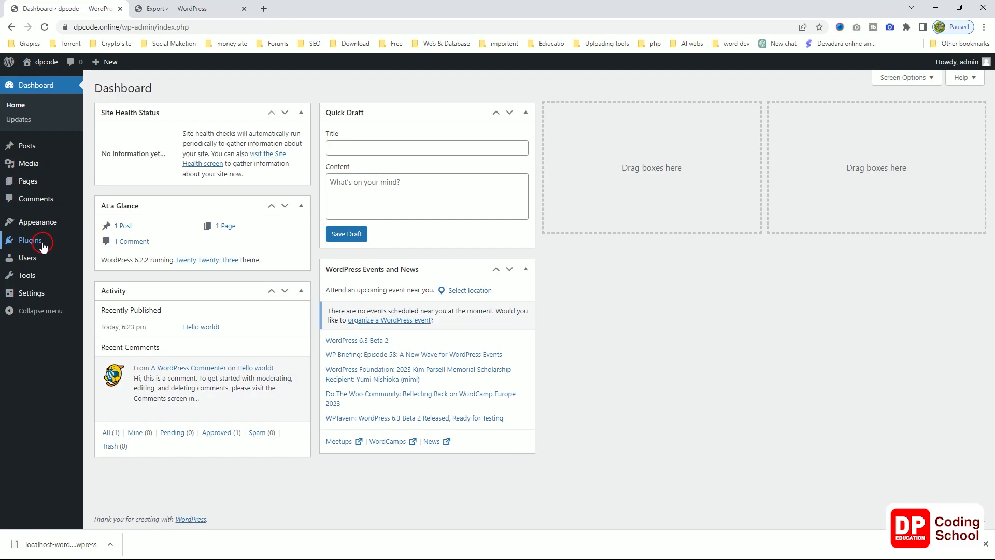
pyautogui.click(102, 243)
pyautogui.click(156, 89)
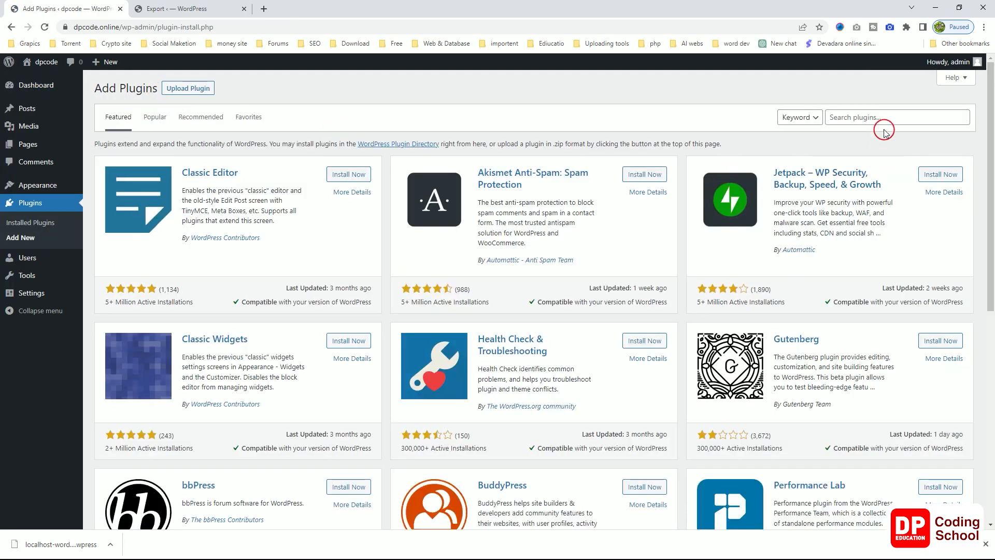
pyautogui.click(882, 118)
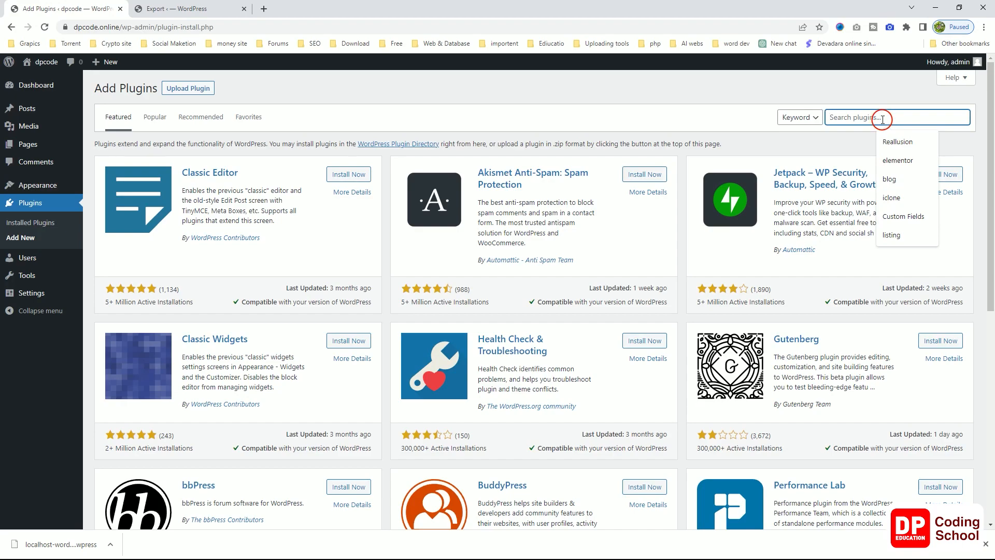
pyautogui.write('m')
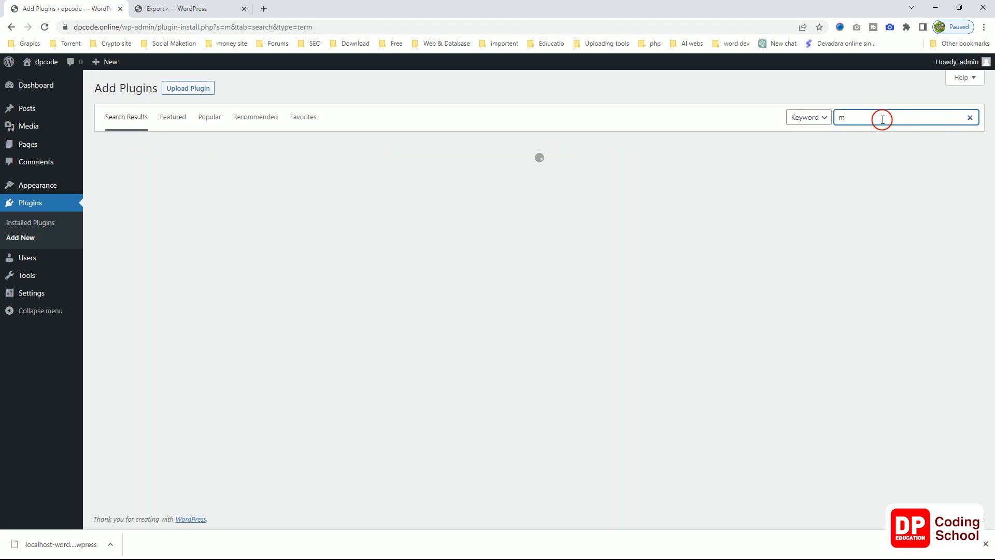
pyautogui.write('a')
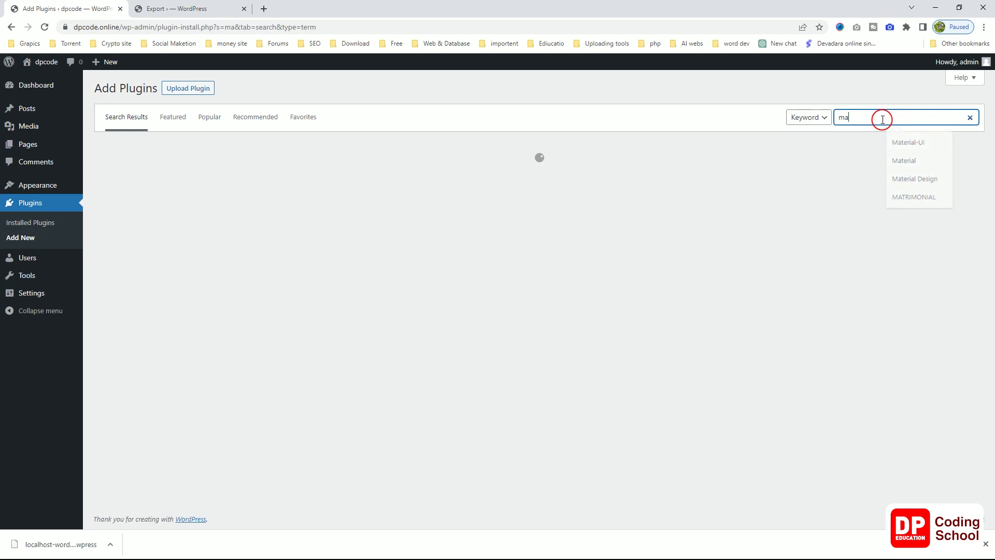
pyautogui.press('BackSpace')
pyautogui.write('i')
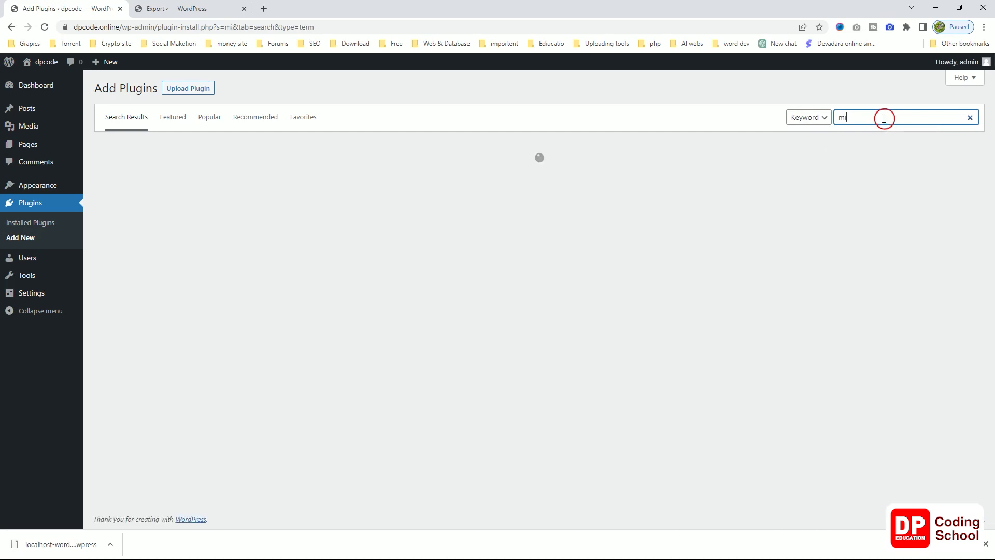
pyautogui.click(899, 121)
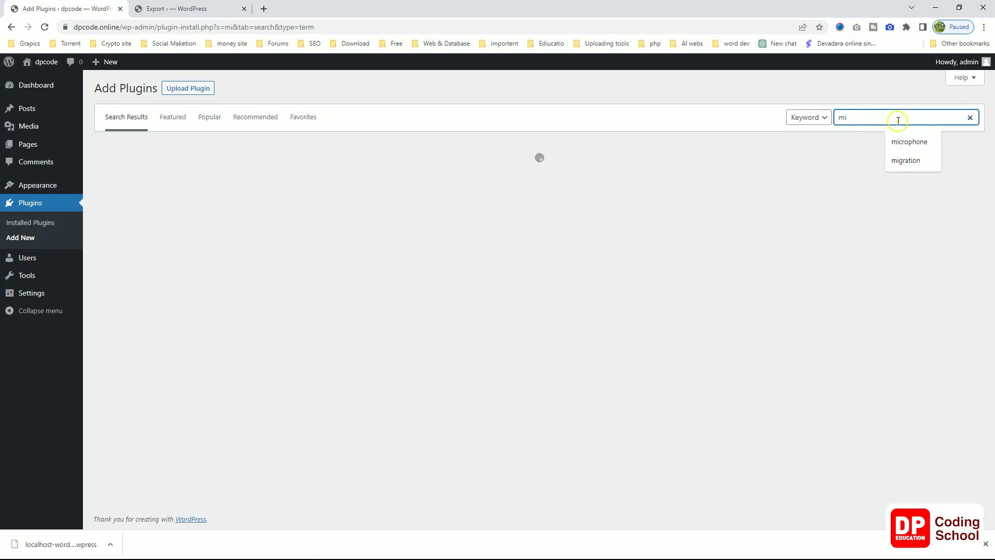
pyautogui.click(914, 160)
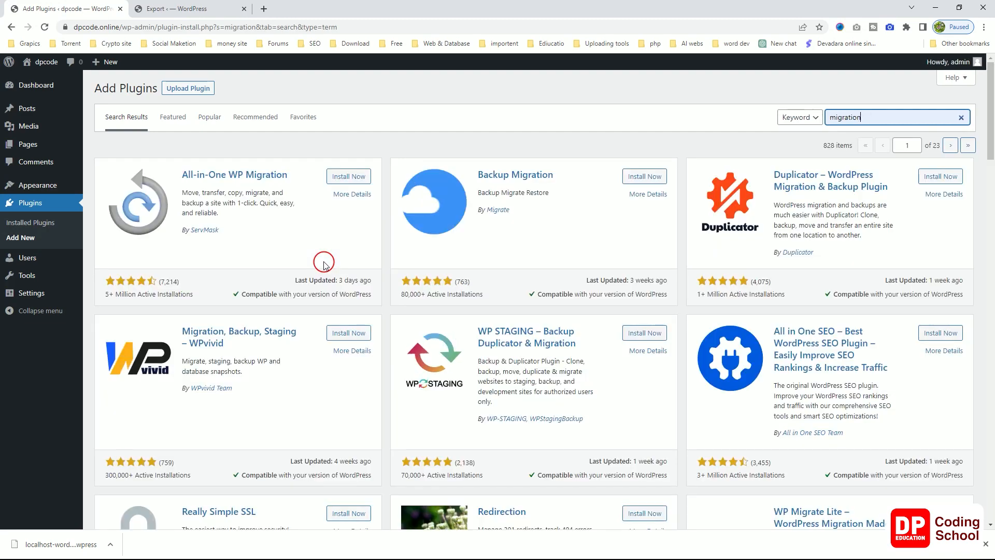
pyautogui.click(356, 176)
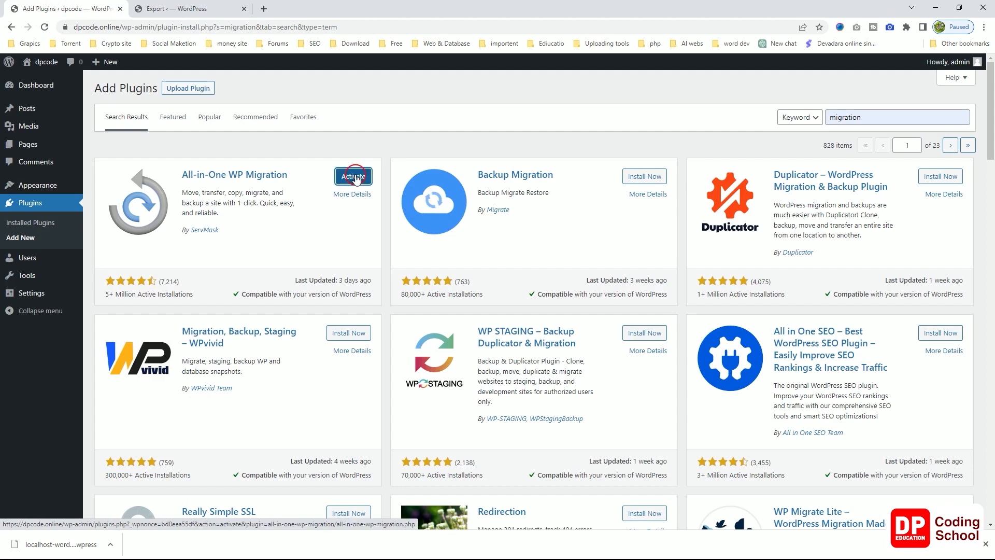
pyautogui.click(353, 178)
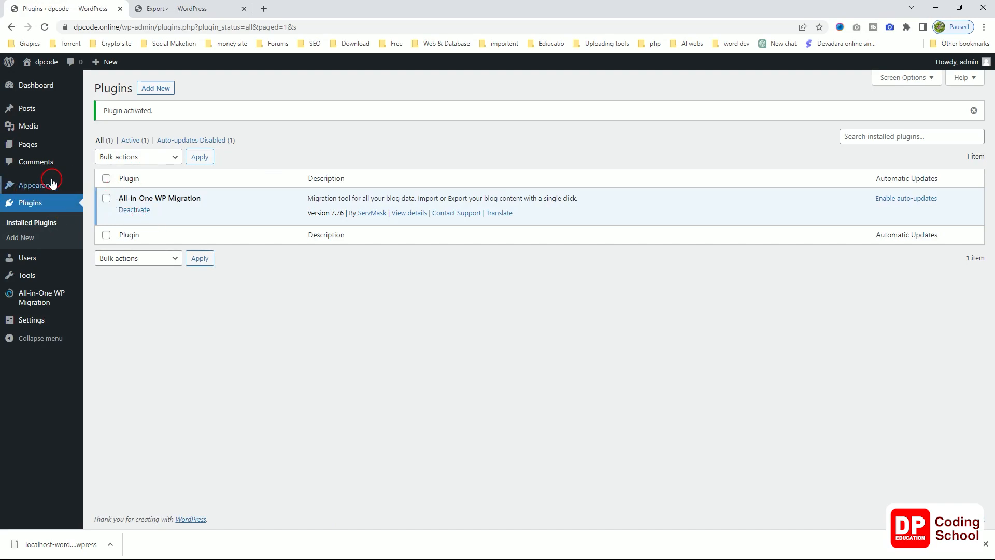
# Step: Import the localhost .wpress backup file from the New web folder with All-in-One WP Migration, and proceed with overwriting the dpcode.online site
pyautogui.moveTo(57, 297)
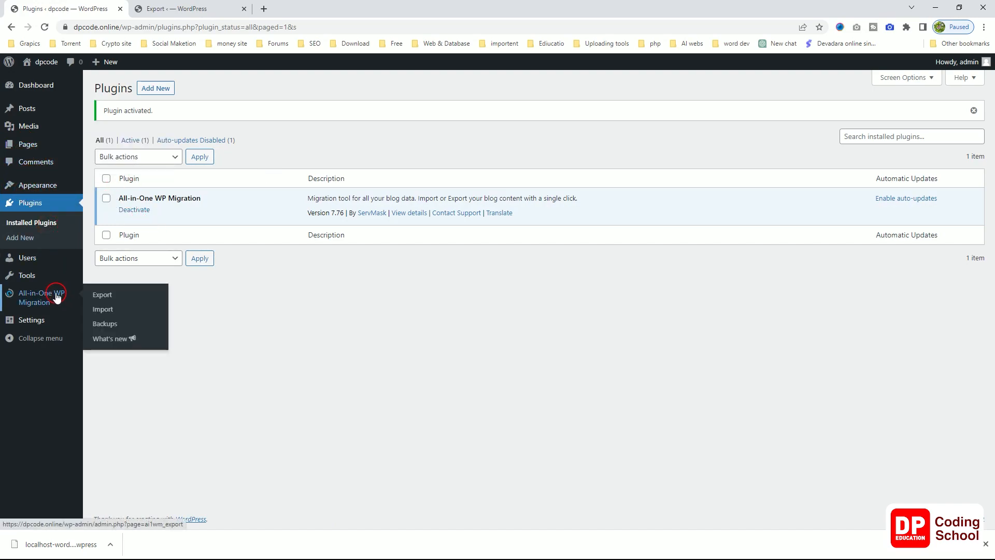
pyautogui.click(113, 310)
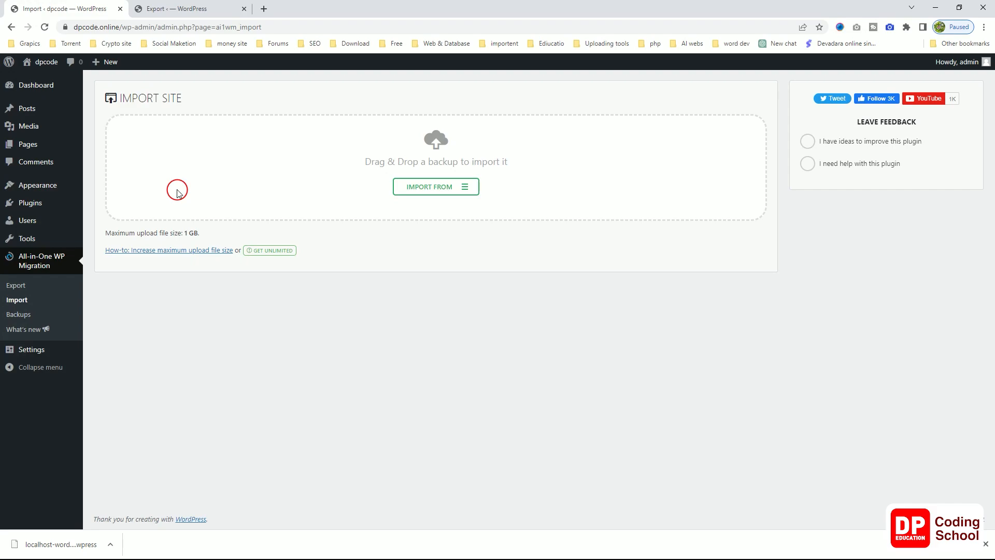
pyautogui.click(437, 192)
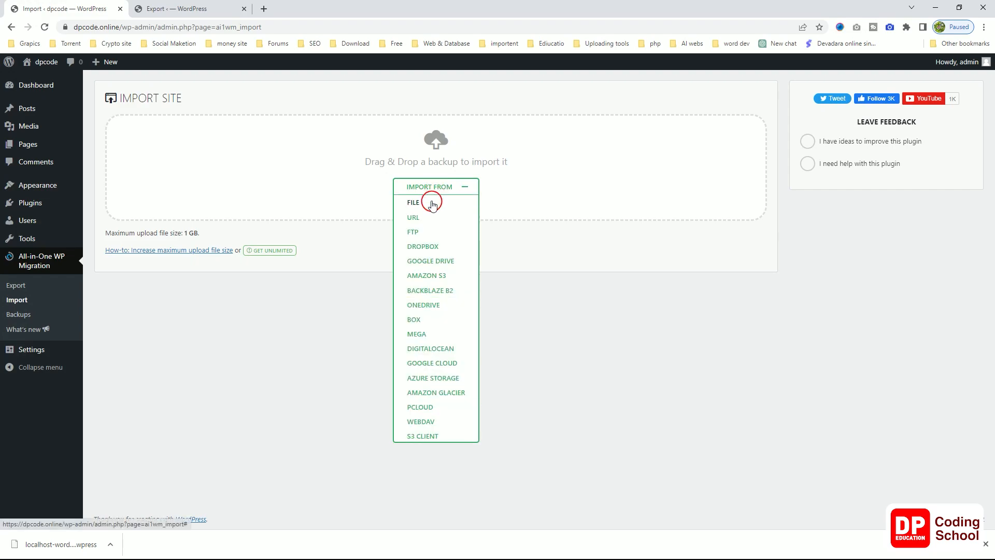
pyautogui.click(432, 204)
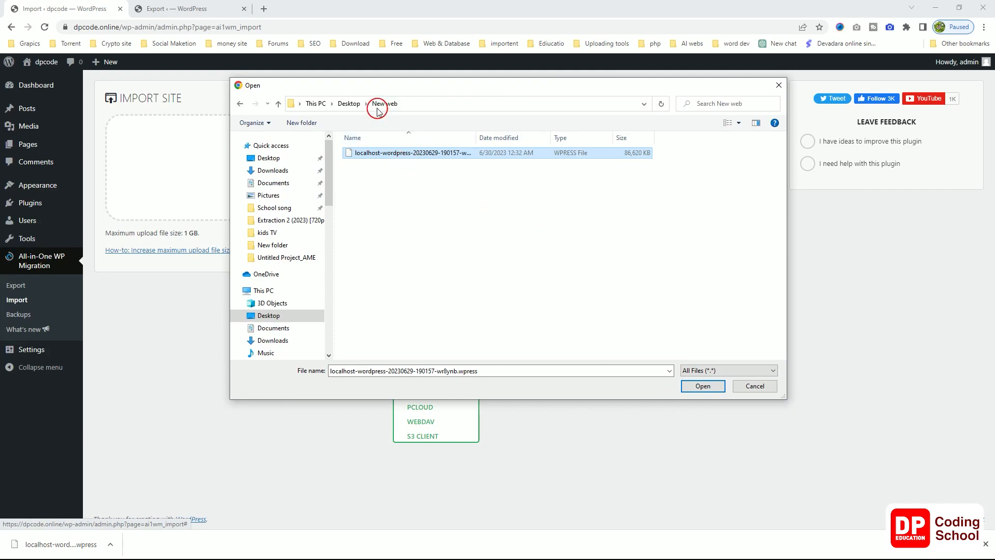
pyautogui.click(701, 386)
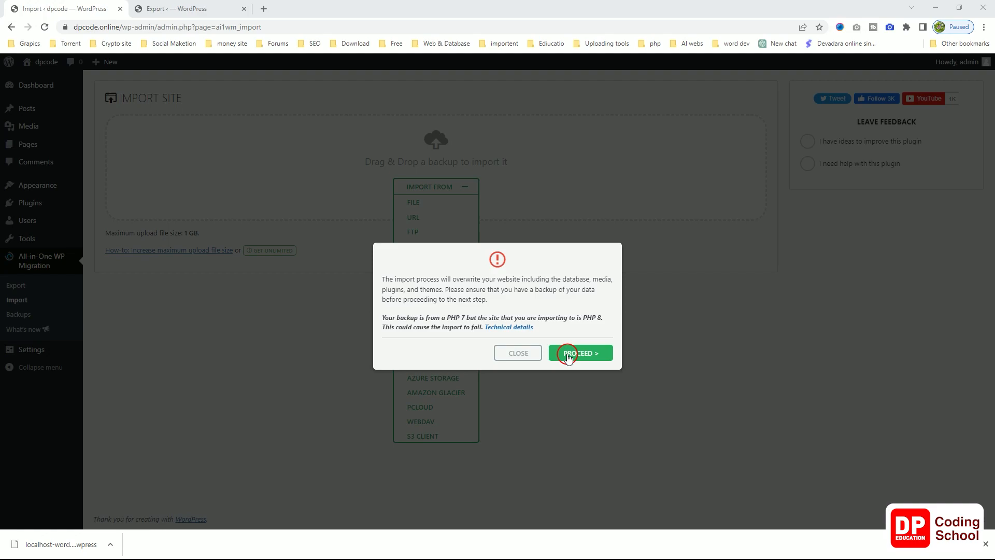
pyautogui.click(568, 354)
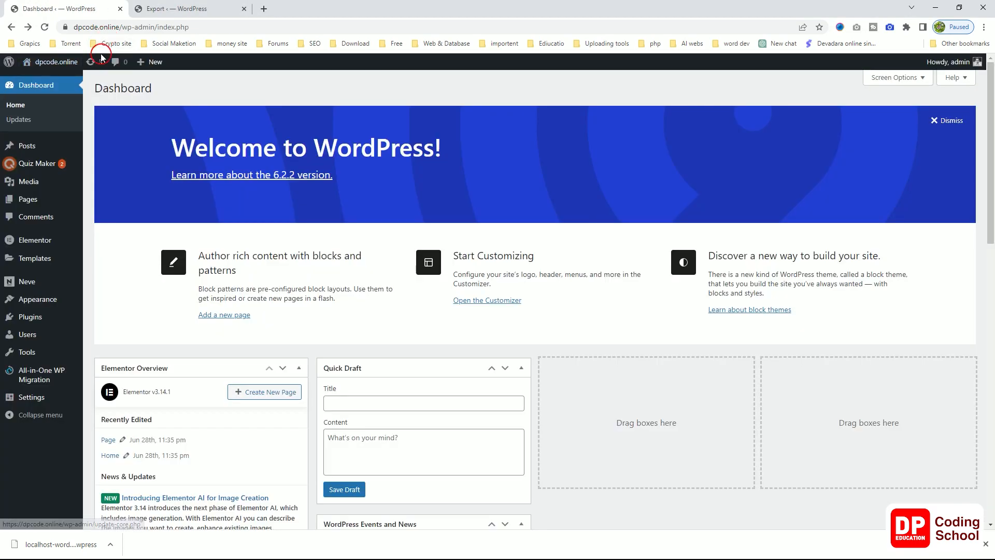
# Step: Open the dpcode.online home page in place of the WordPress admin dashboard
pyautogui.moveTo(124, 26); pyautogui.dragTo(344, 46)
pyautogui.press('BackSpace')
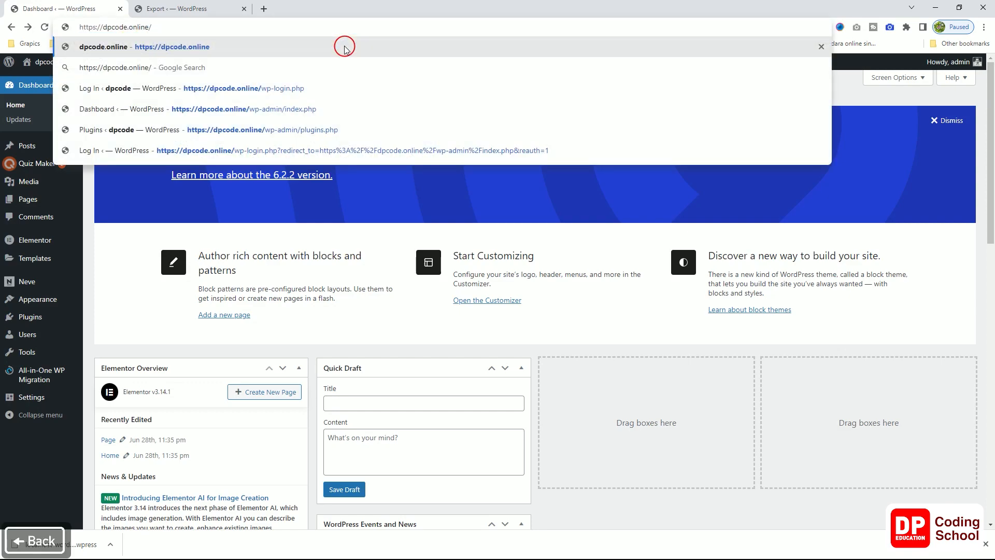
pyautogui.press('Return')
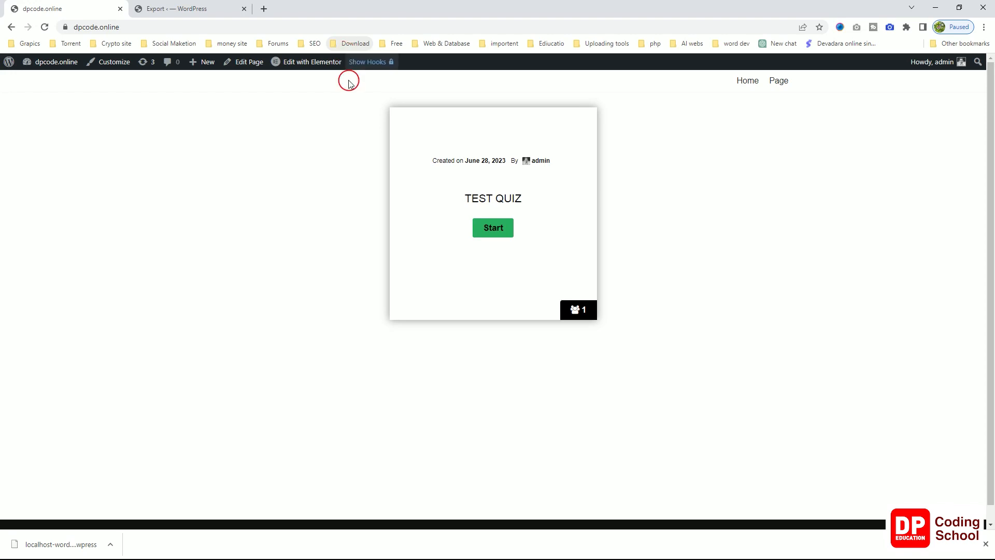
# Step: Start the TEST QUIZ on the home page, answer the 150/3 question with 50, and view the quiz result
pyautogui.click(482, 225)
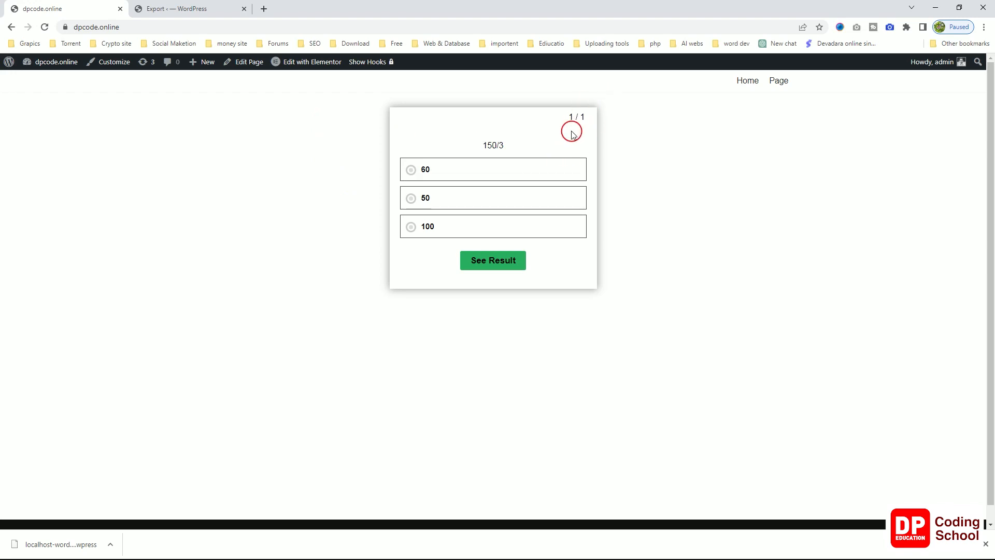
pyautogui.click(425, 198)
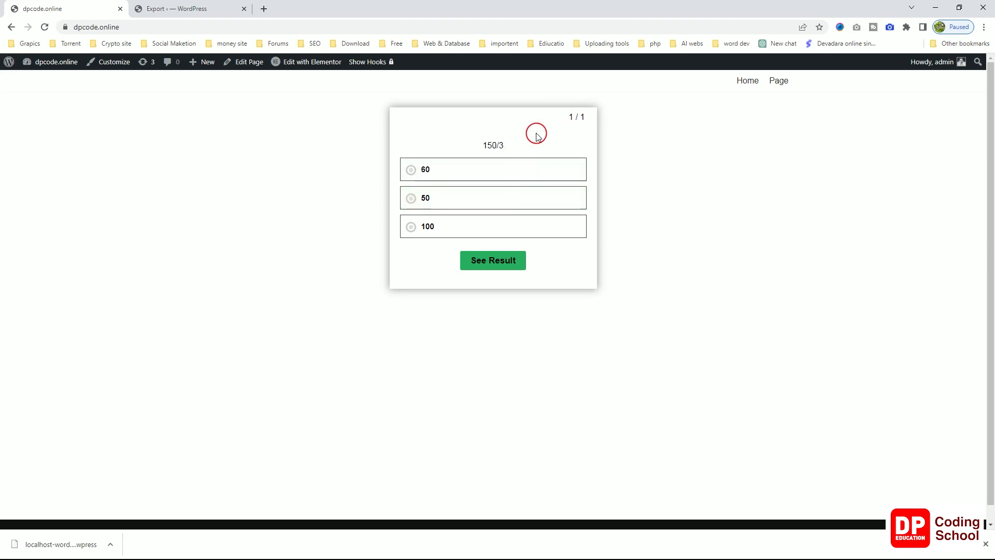
pyautogui.click(435, 199)
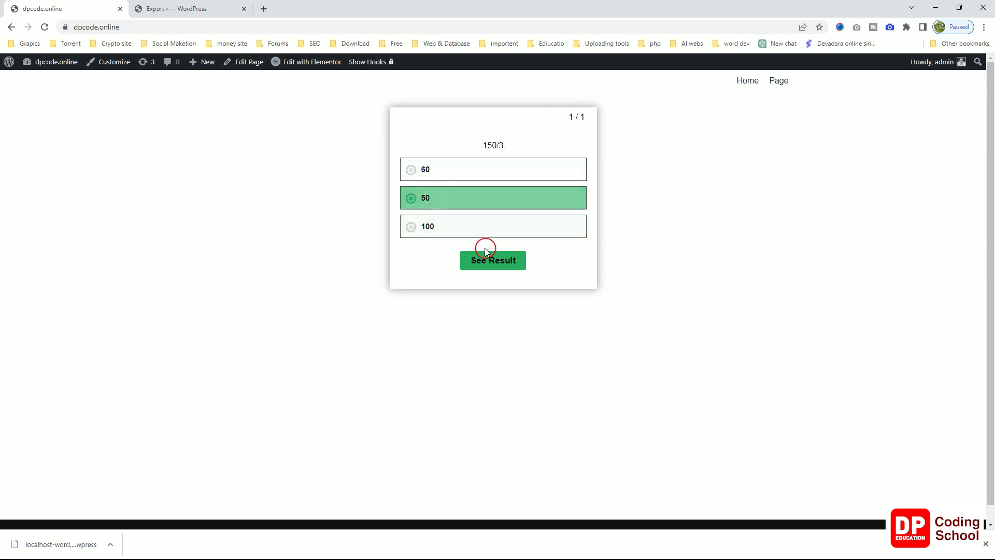
pyautogui.click(491, 265)
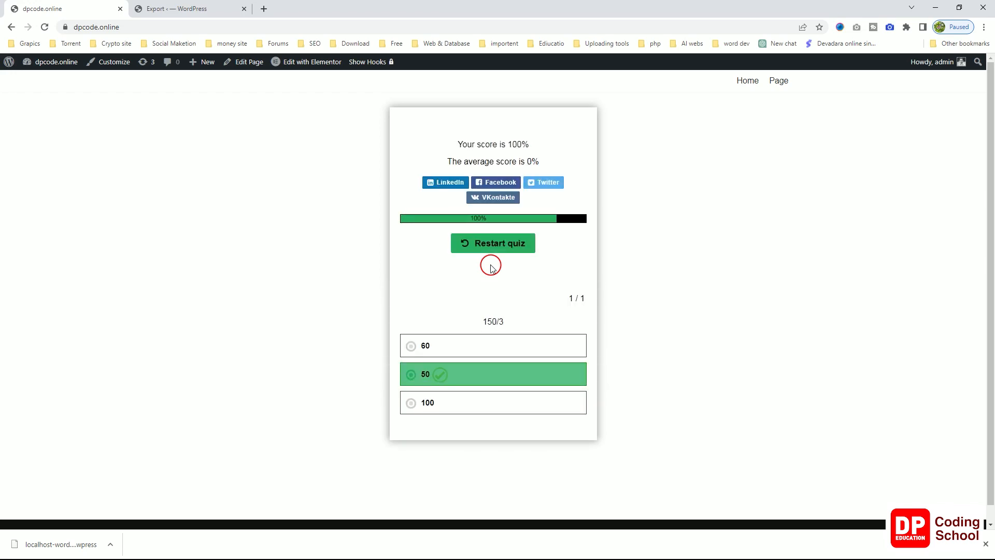
pyautogui.scroll(-1, 574, 282)
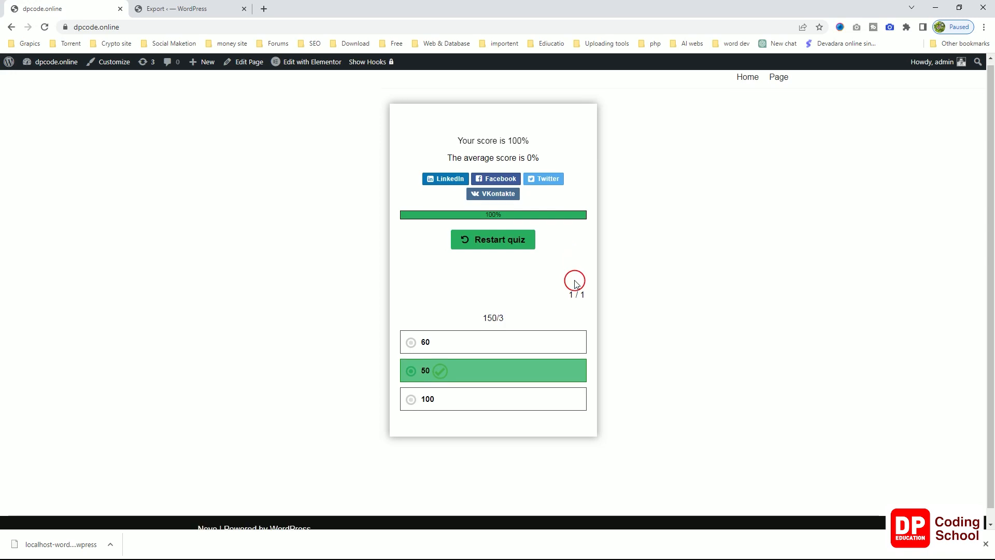
pyautogui.scroll(1, 574, 282)
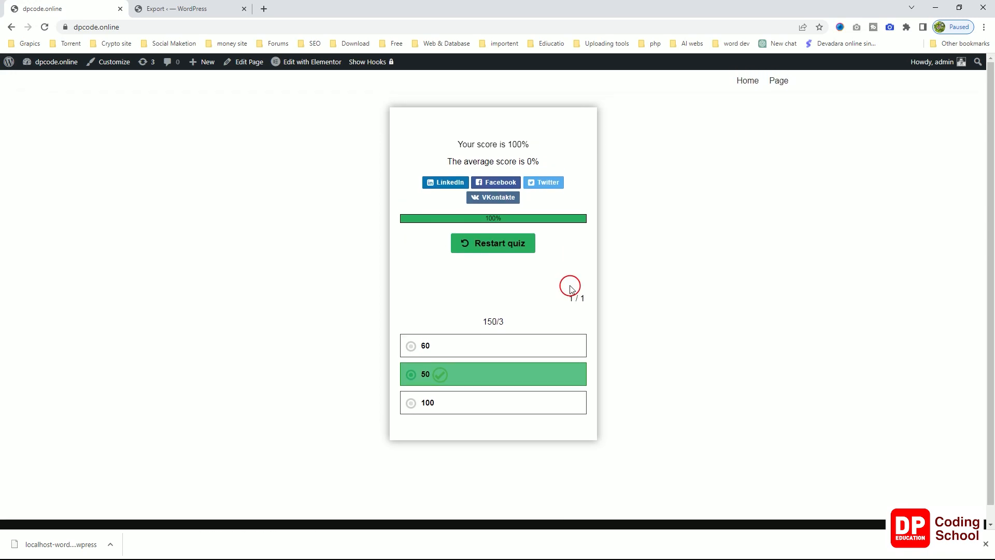